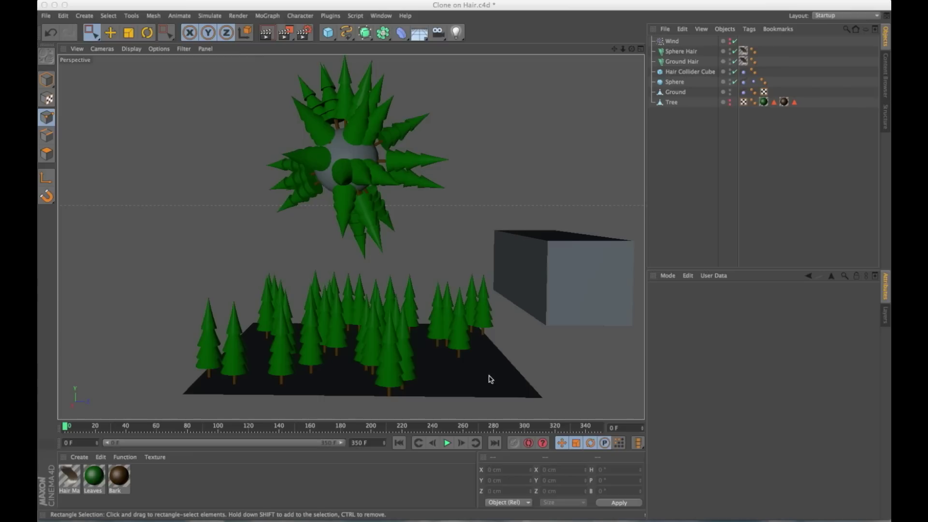
Step: Play the animation and slide the Hair Collider Cube along its Z axis
click(447, 443)
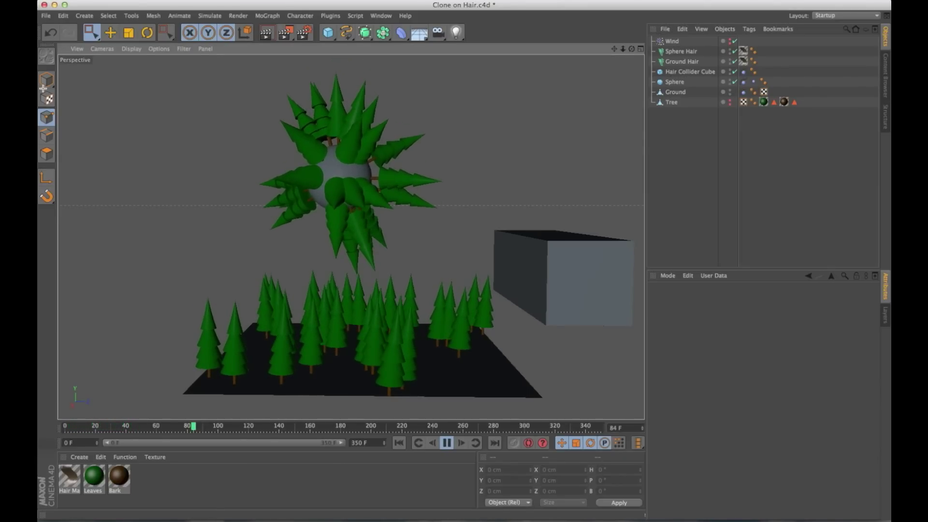
click(92, 33)
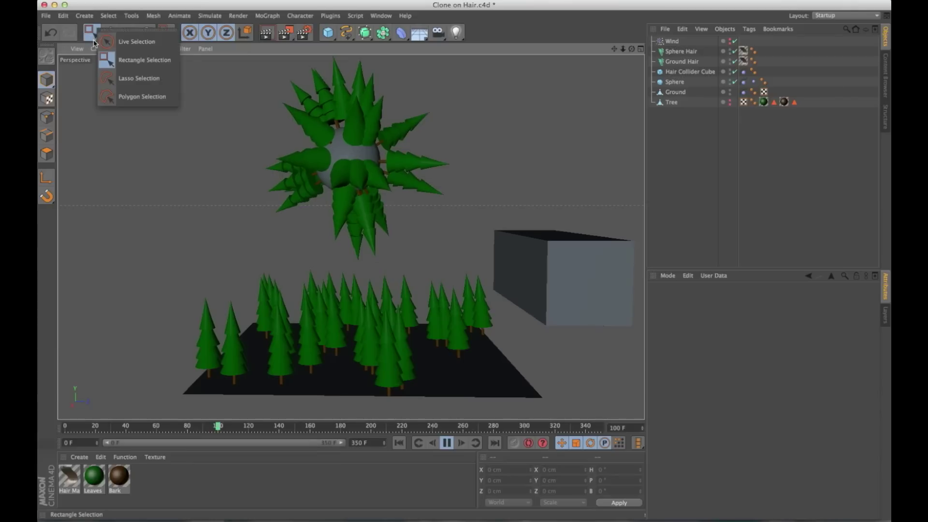
click(128, 42)
click(542, 277)
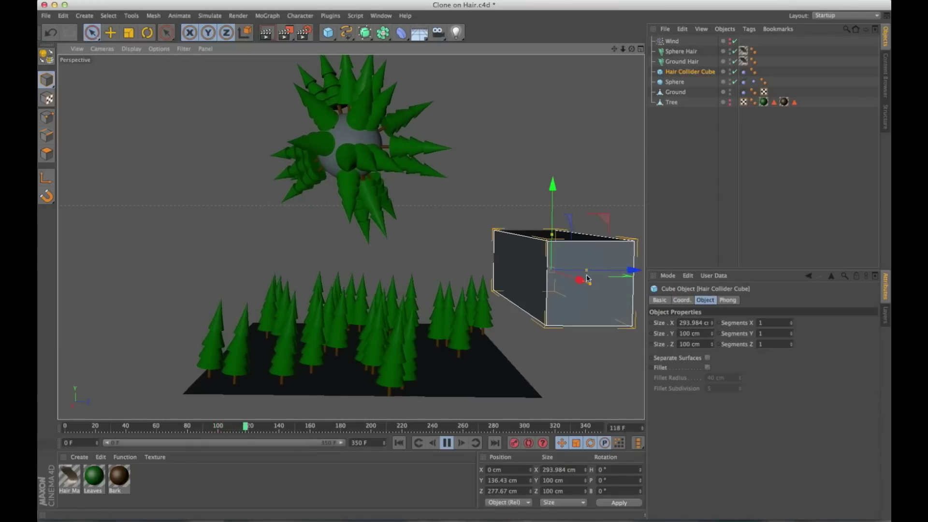
drag(588, 279, 650, 266)
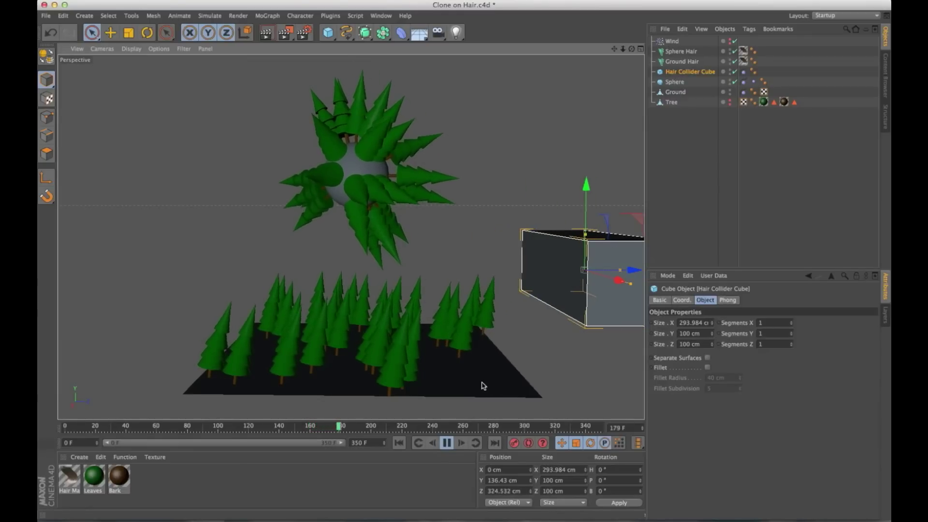
Step: Raise a rectangular block of Ground points on Y and nudge the Ground along Z
click(483, 386)
drag(93, 33, 138, 62)
mouse_move(446, 267)
mouse_down()
mouse_move(449, 158)
mouse_move(451, 278)
mouse_up()
click(47, 80)
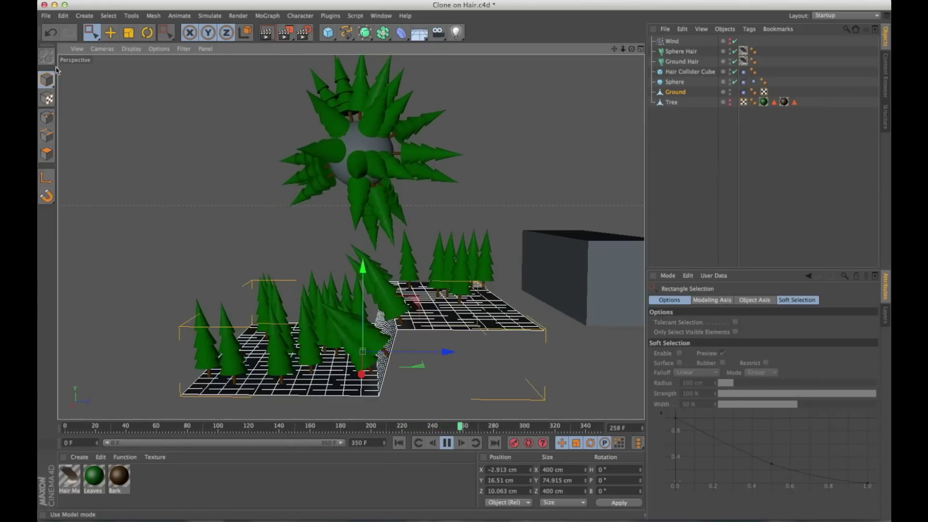
mouse_move(445, 352)
mouse_down()
mouse_move(400, 352)
mouse_move(443, 349)
mouse_move(434, 348)
mouse_up()
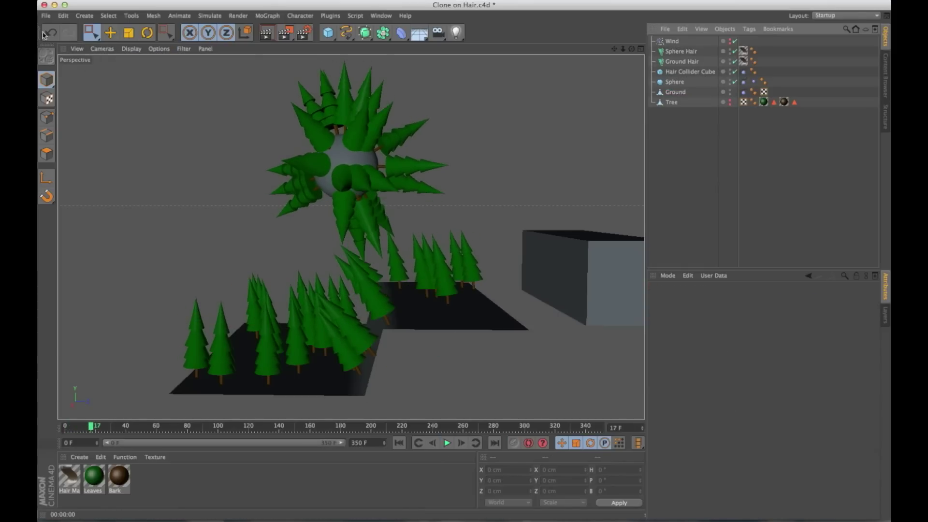
click(46, 15)
Step: In a new scene, paste the Tree with its Leaves and Bark materials and add a 400 cm Plane
click(54, 30)
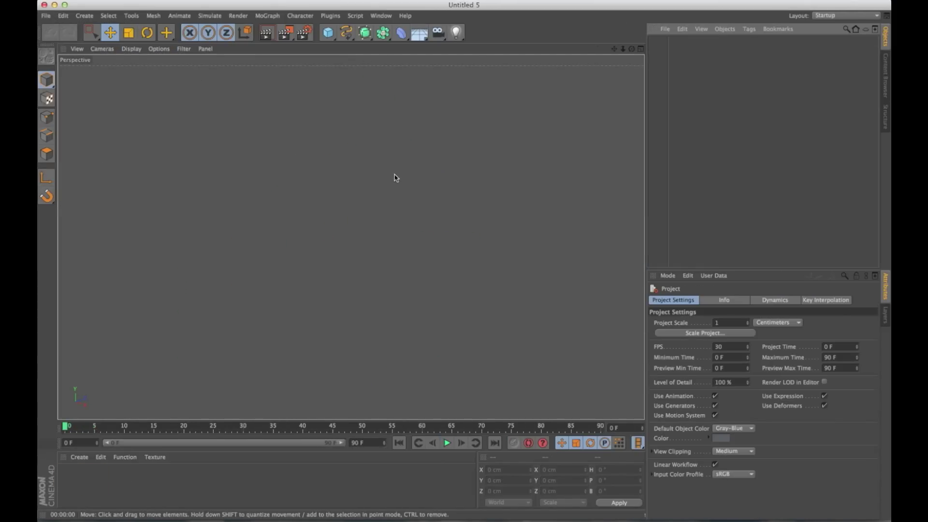
key(super+v)
click(696, 43)
click(693, 41)
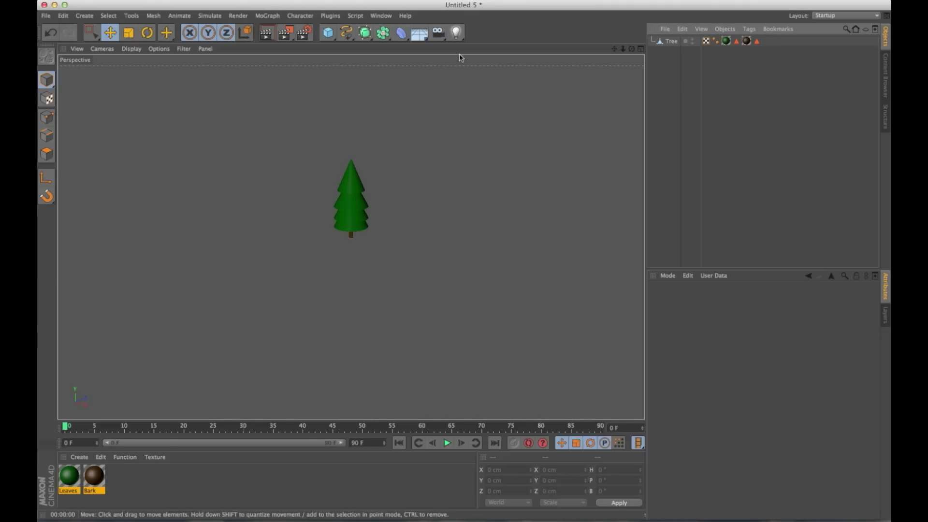
drag(329, 32, 407, 64)
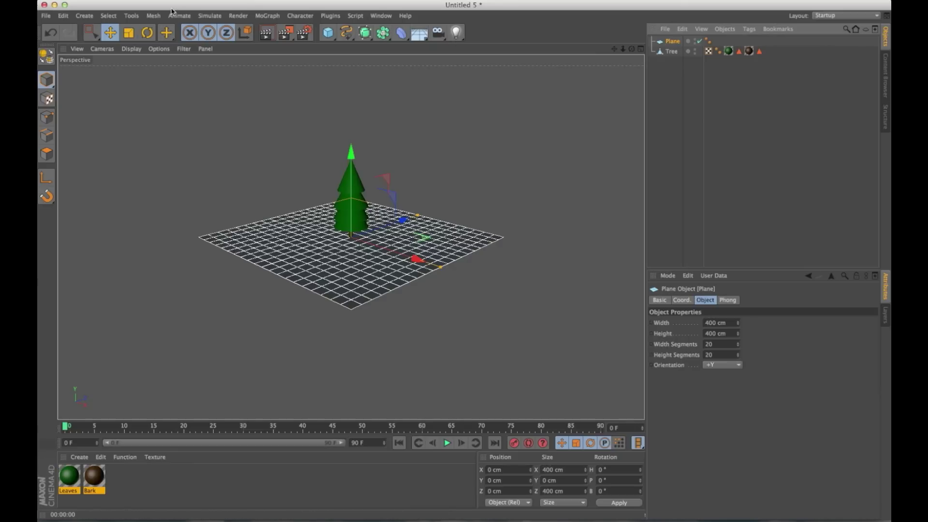
click(209, 15)
Step: Add Hair to the plane, reduce the guide Count to 14, and render a preview
mouse_move(232, 87)
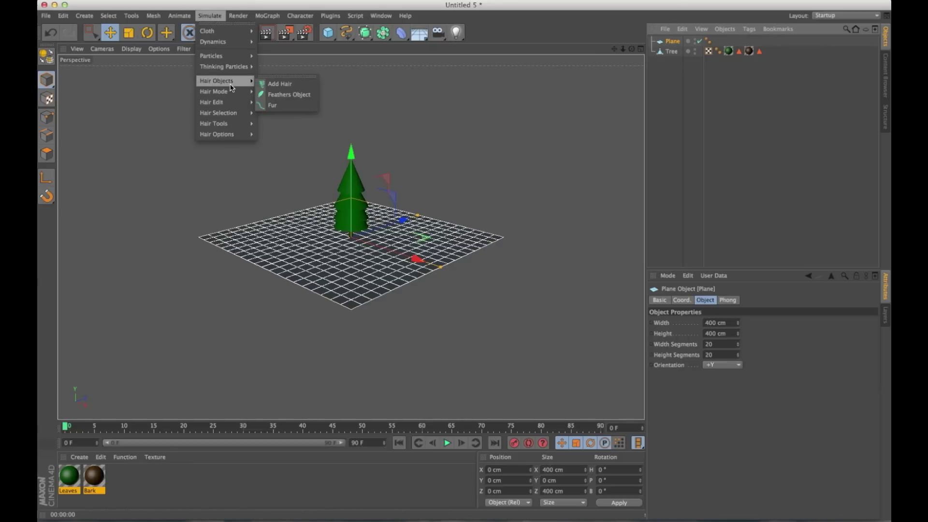
click(276, 84)
alt+drag(312, 160, 362, 176)
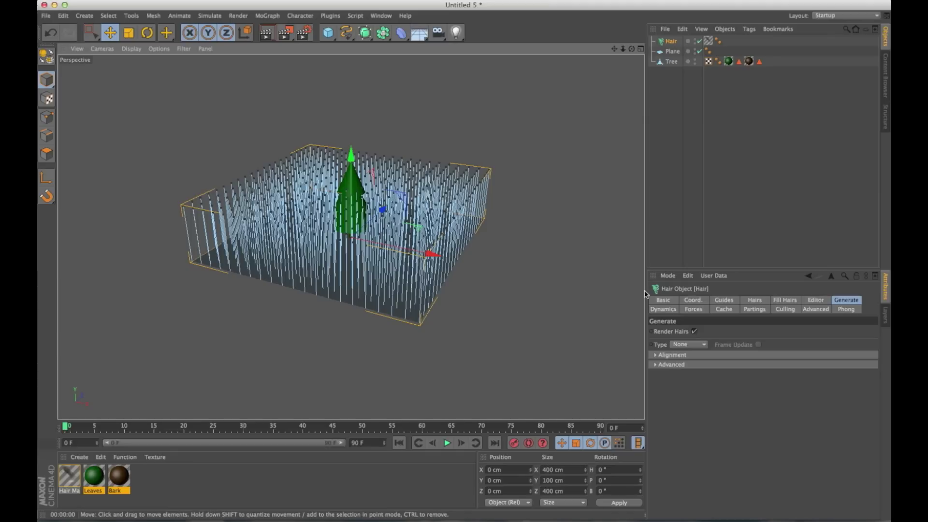
click(725, 301)
drag(715, 356, 657, 357)
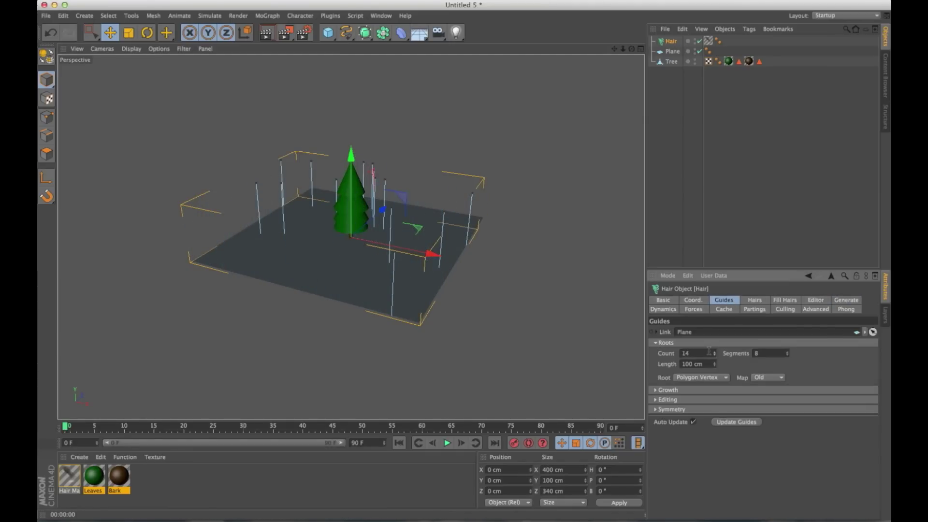
key(super+r)
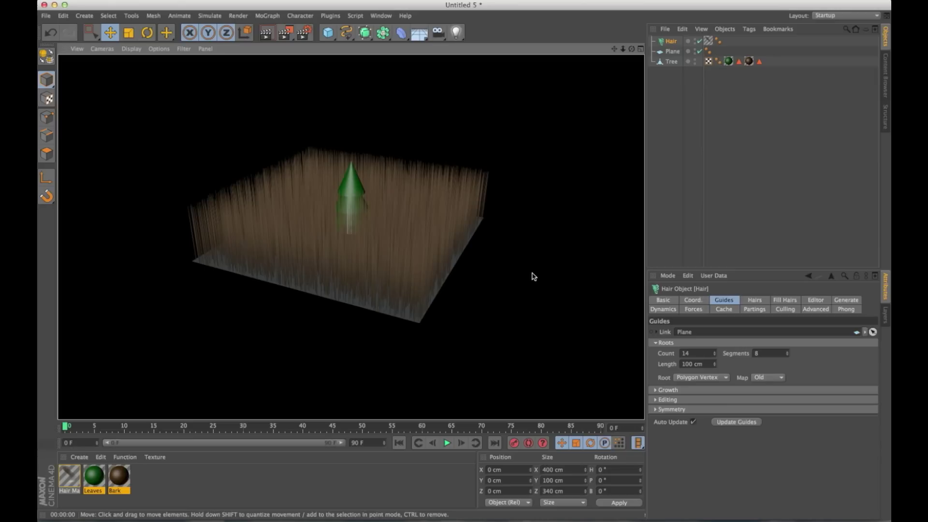
Step: Set the hair Root to As Guides and render a preview
click(758, 300)
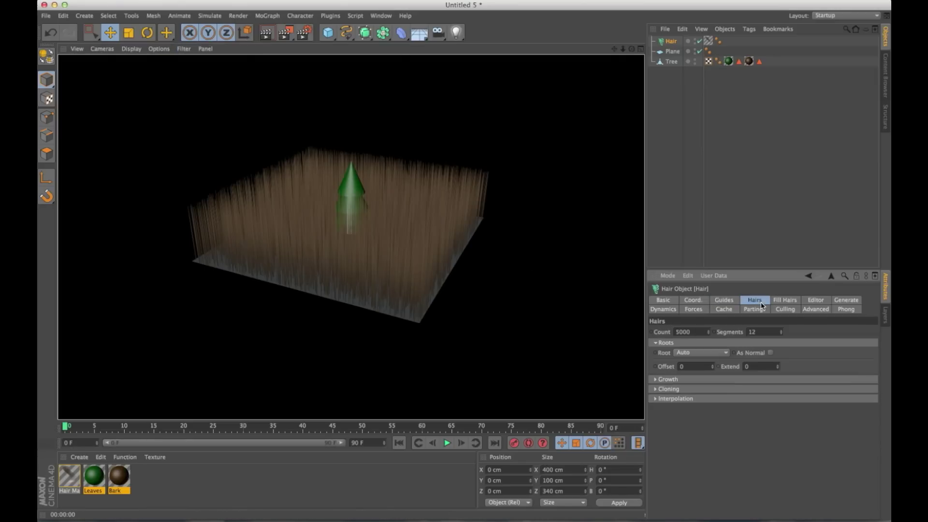
click(692, 358)
click(697, 444)
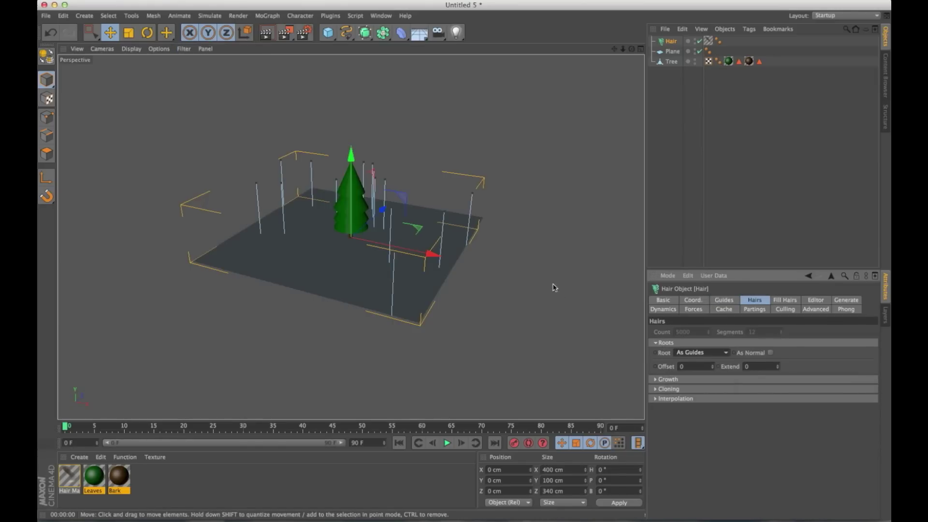
key(super+r)
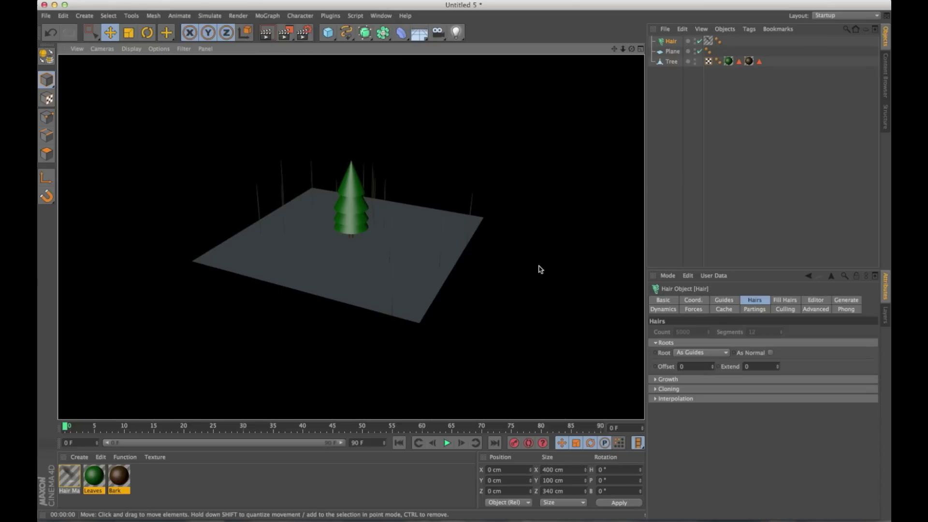
click(847, 300)
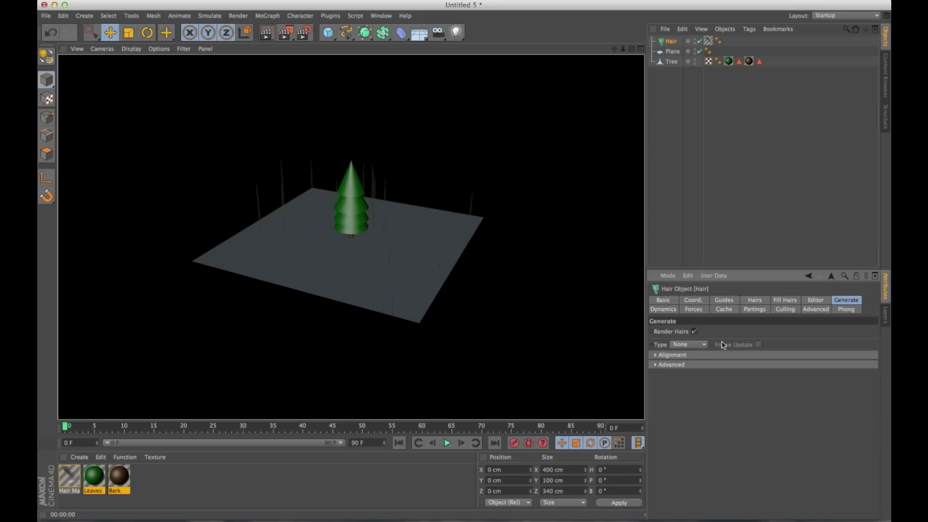
Step: Set the hair Generate Type to Instance with the Tree as the instanced object
click(703, 345)
click(687, 407)
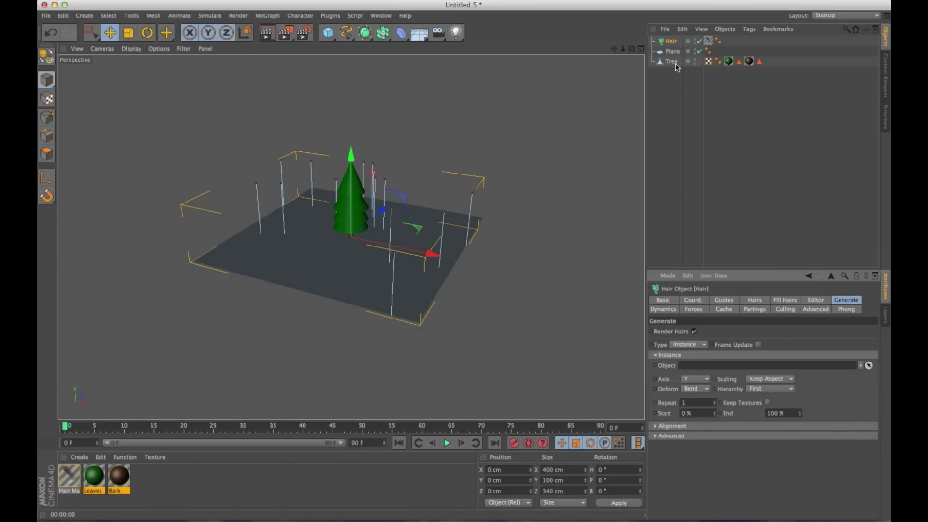
drag(672, 61, 692, 366)
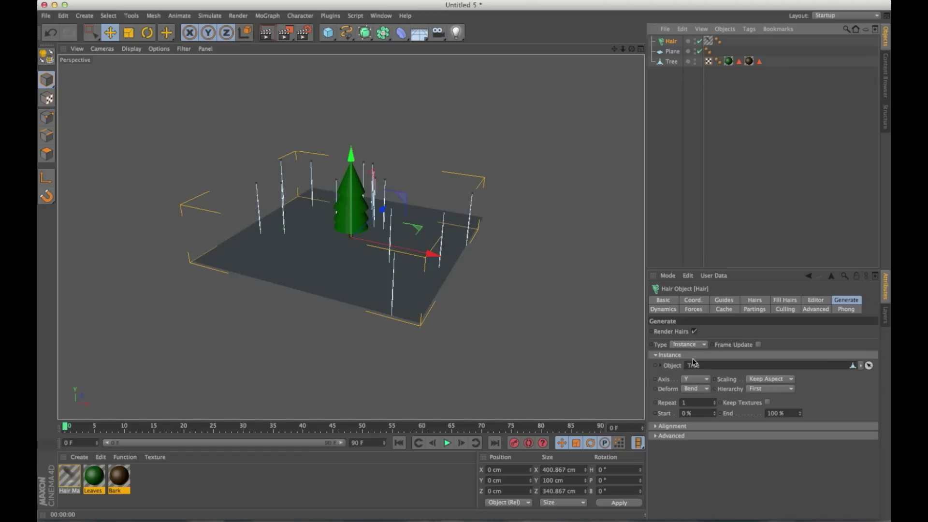
Step: Give Hair Mat 35 cm root and tip thickness, taper the curve to about 0.4, and render
double_click(80, 488)
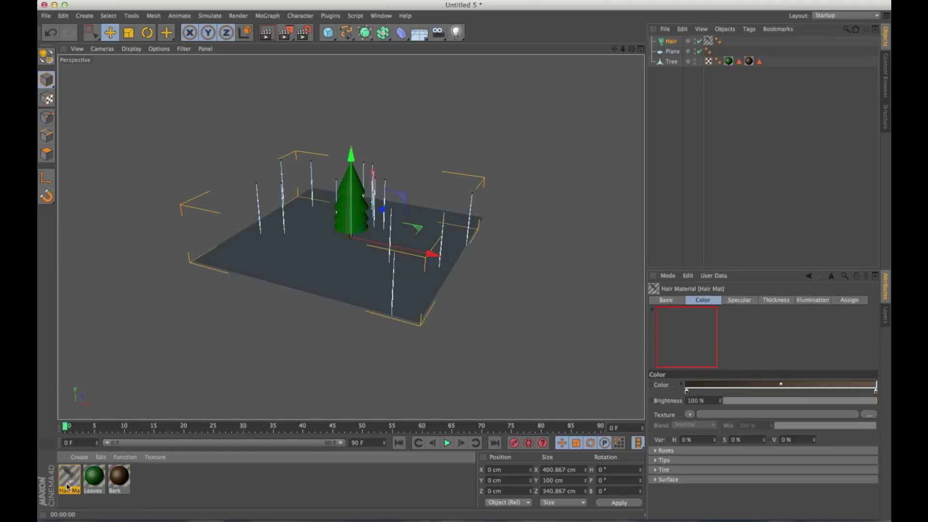
drag(311, 61, 581, 88)
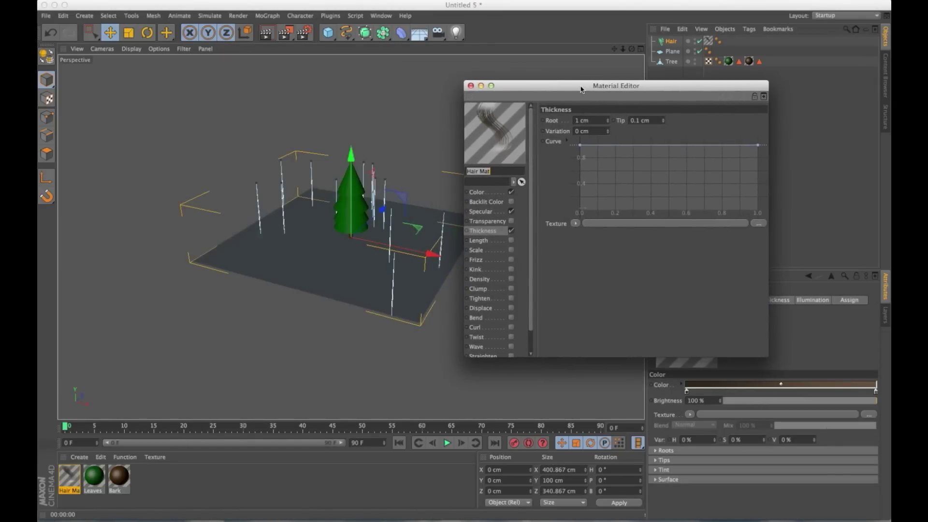
double_click(578, 120)
text(35)
key(Return)
double_click(648, 121)
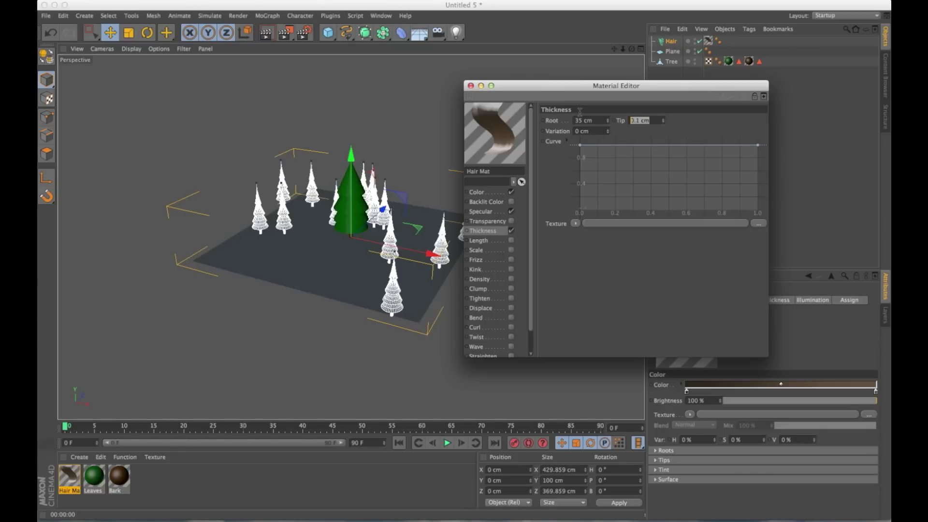
text(35)
key(Return)
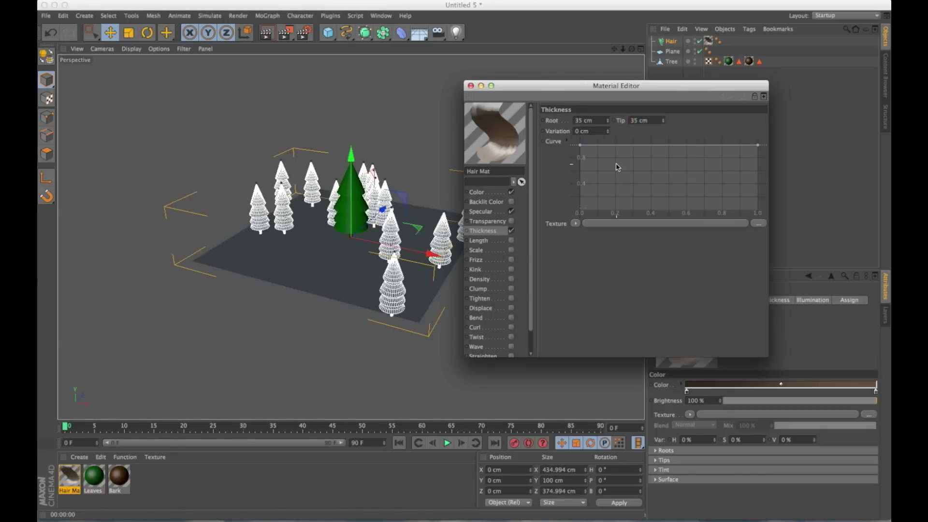
drag(760, 146, 758, 186)
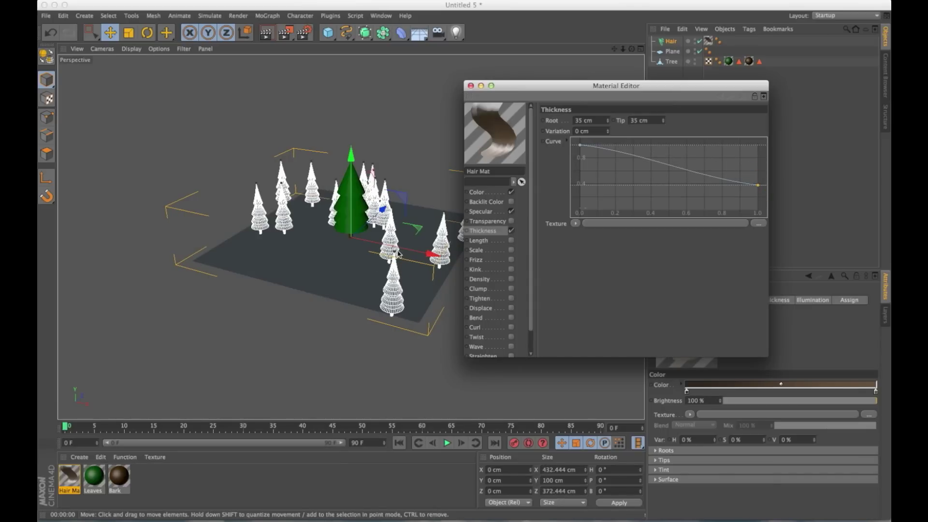
click(471, 85)
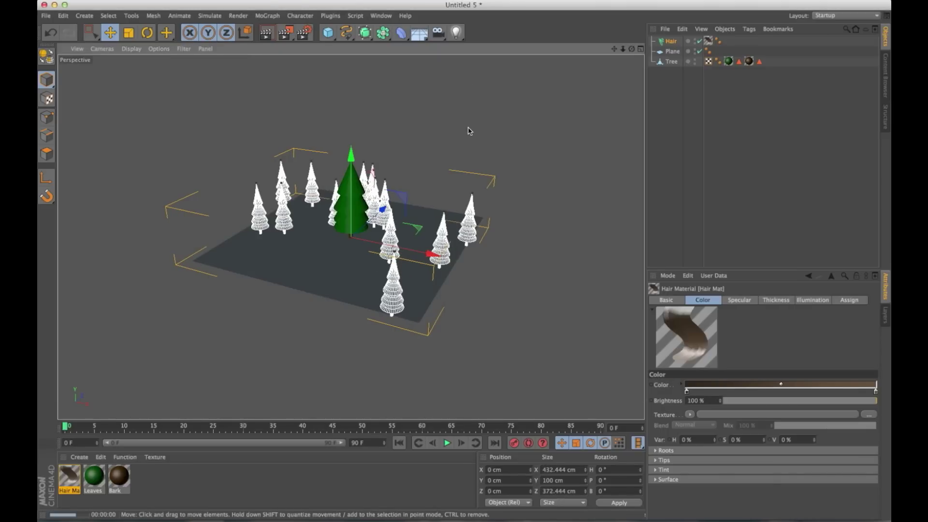
key(ctrl+r)
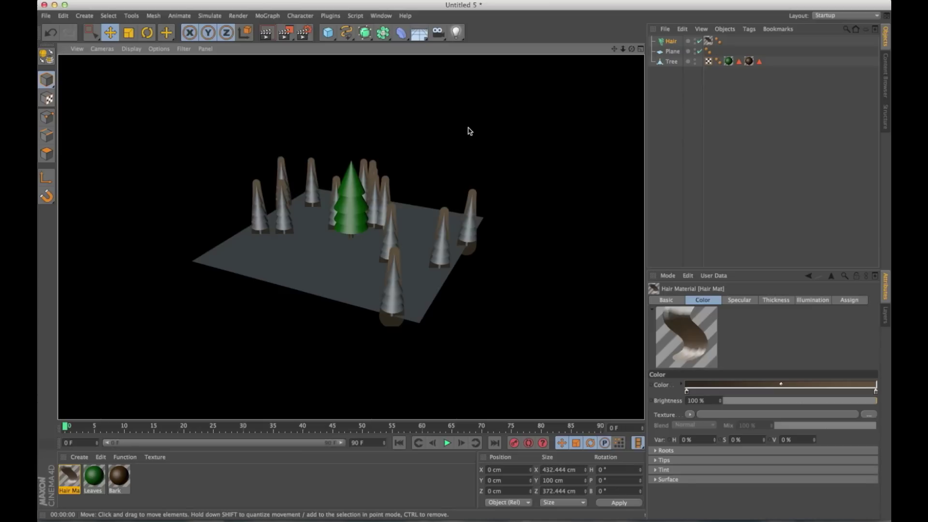
Step: Turn off Render Hairs and enable Keep Textures on Hair, render, then hide the source Tree
click(670, 42)
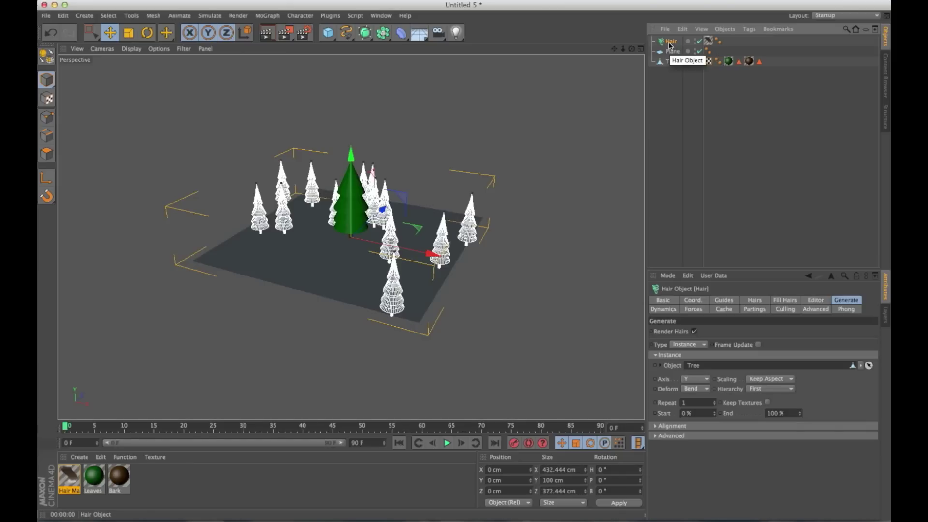
click(696, 333)
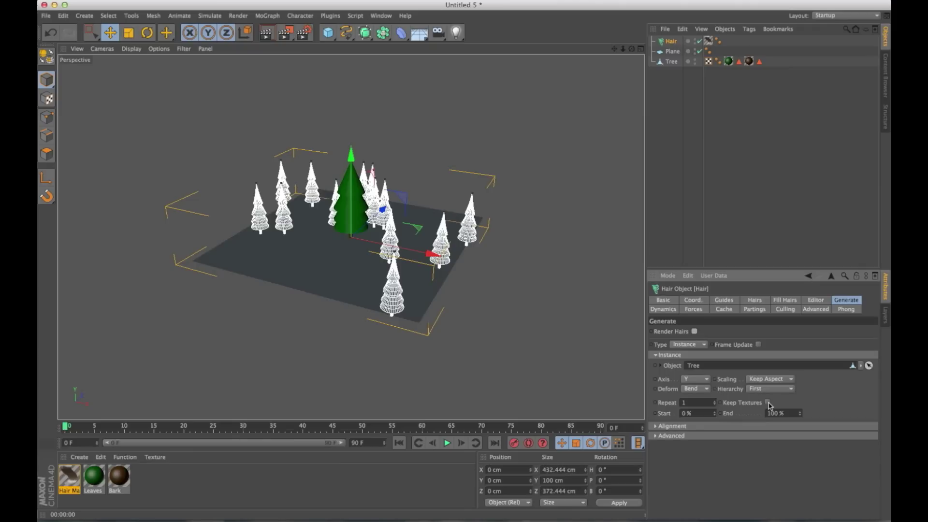
click(769, 404)
key(super+r)
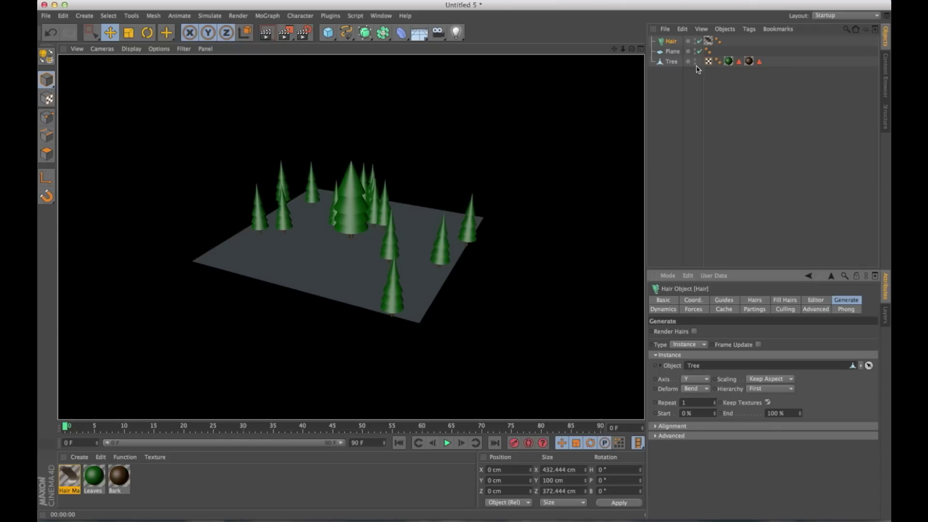
alt+click(695, 63)
alt+click(695, 63)
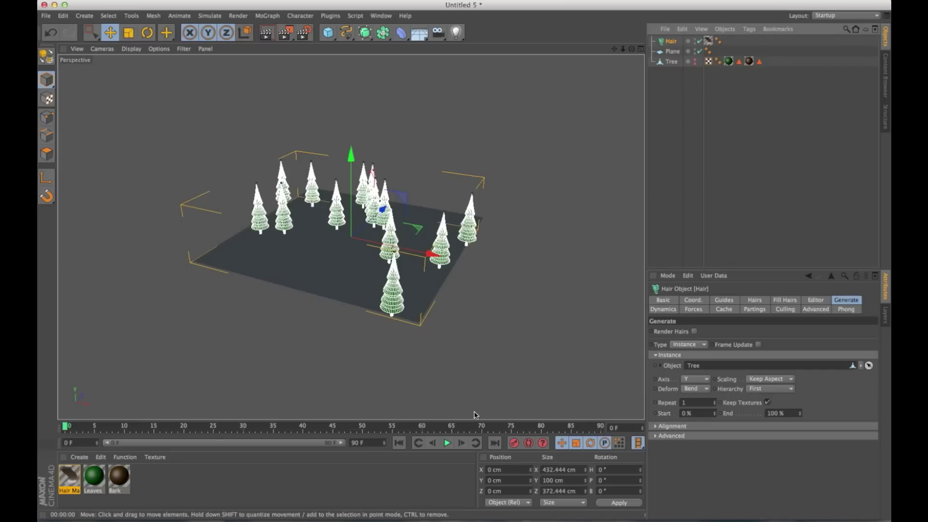
Step: Play, set the scene end to 350 F, and extend the preview range to 0–350
click(447, 443)
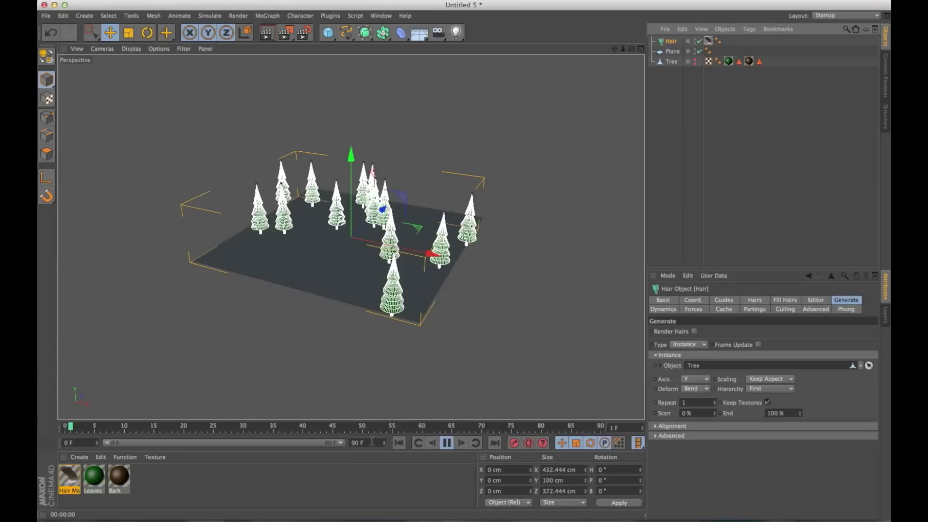
drag(372, 442, 337, 440)
text(350)
key(Return)
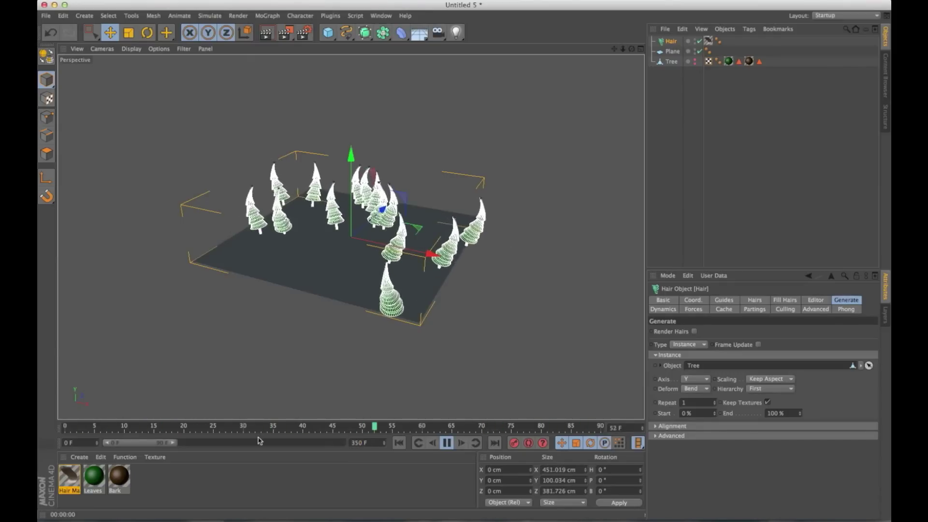
double_click(260, 441)
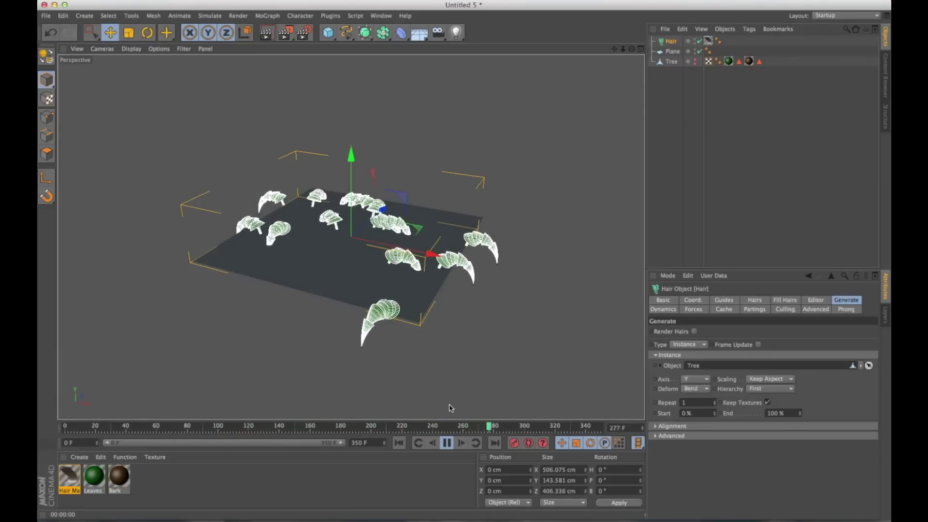
Step: Add a Hair Collider tag to the Plane and drag the Plane along X to test
right_click(670, 52)
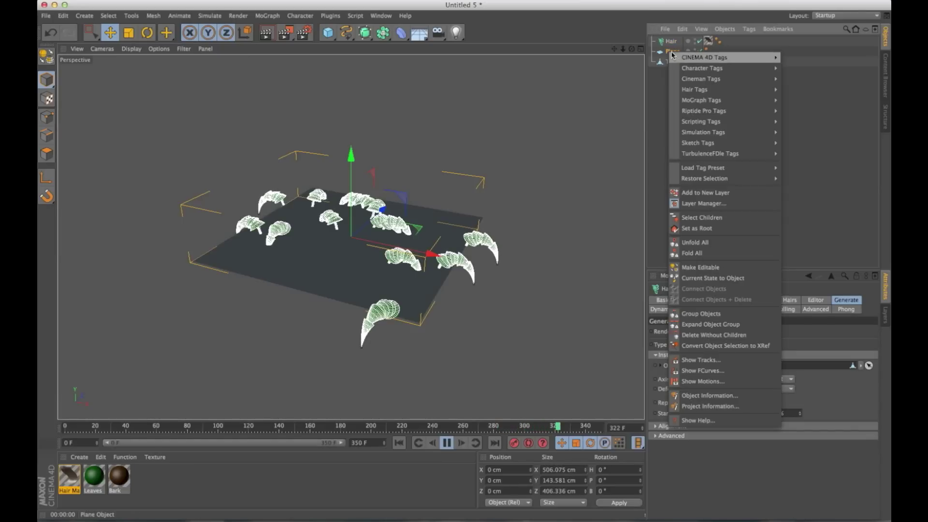
mouse_move(701, 89)
click(800, 97)
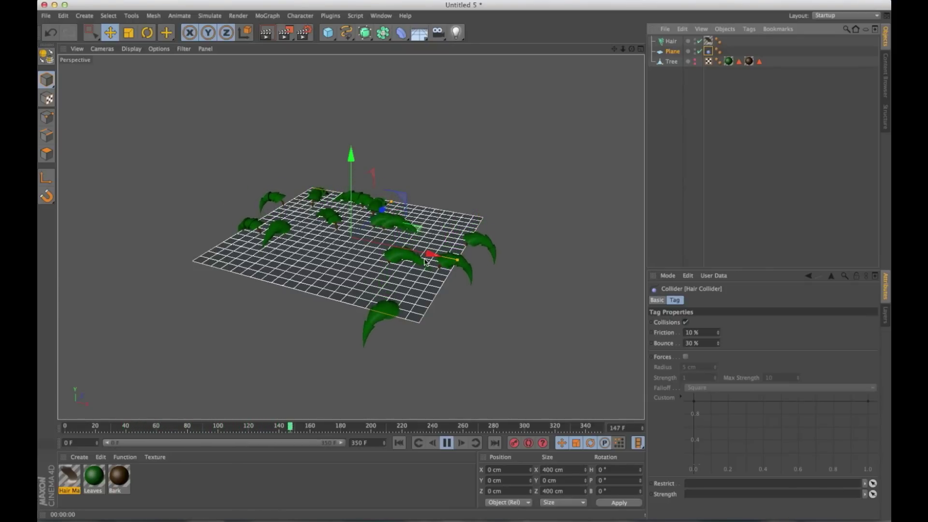
drag(428, 255, 442, 273)
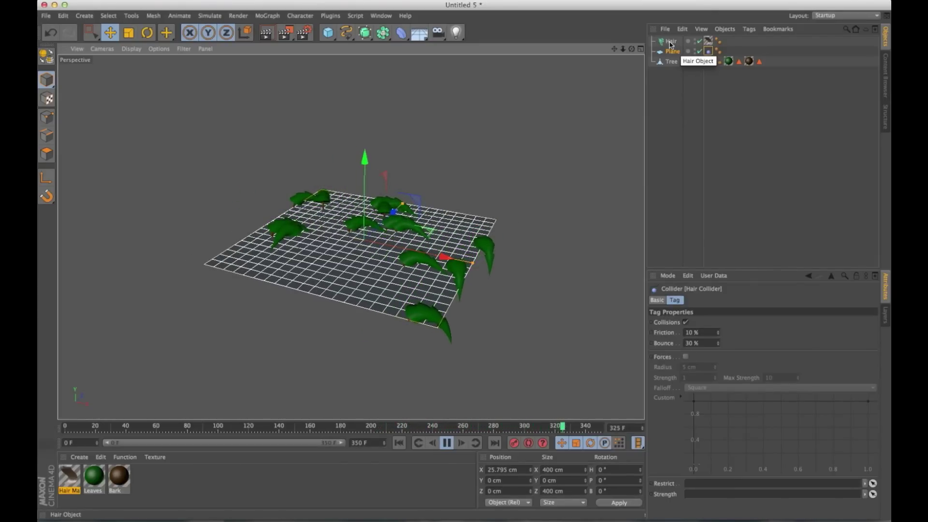
Step: Enable Rigid in the Hair Dynamics settings, then drag the Plane along X to test
click(670, 42)
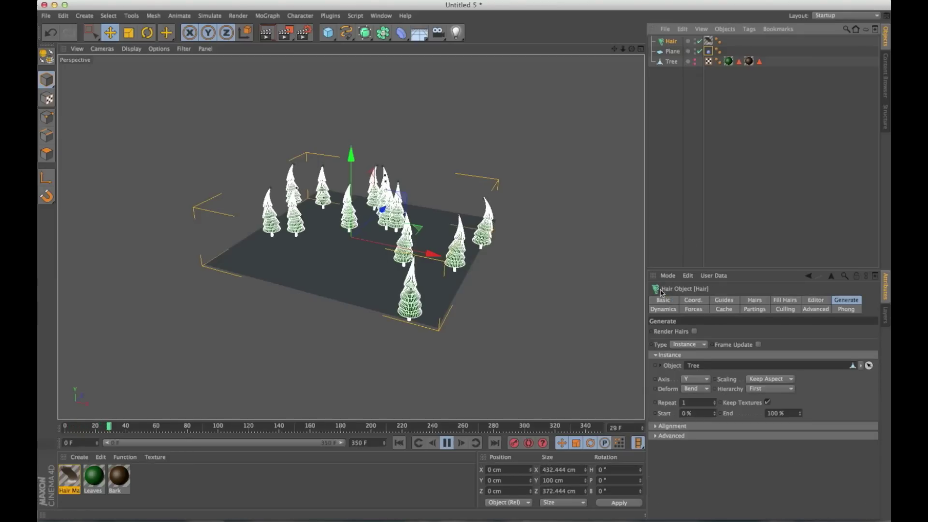
click(664, 309)
click(763, 332)
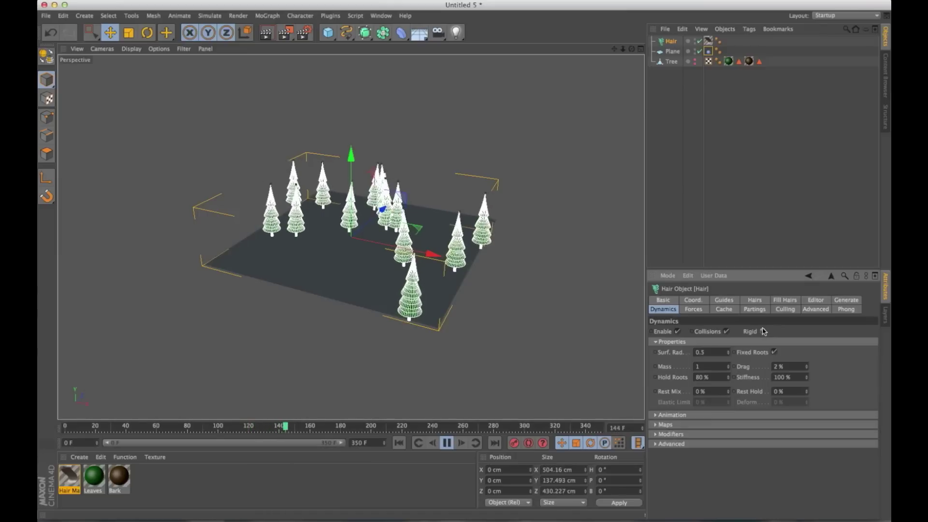
click(481, 186)
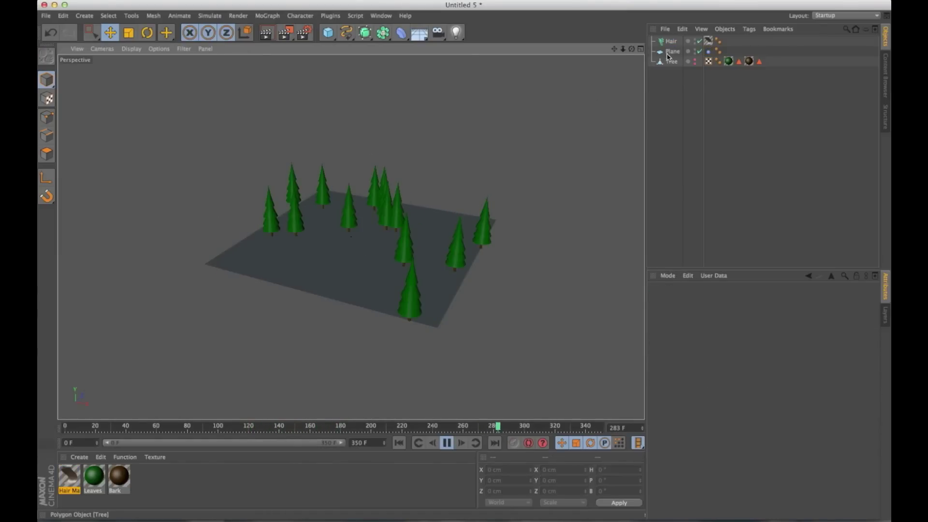
click(673, 51)
mouse_move(446, 260)
mouse_down()
mouse_move(481, 268)
mouse_move(451, 263)
mouse_up()
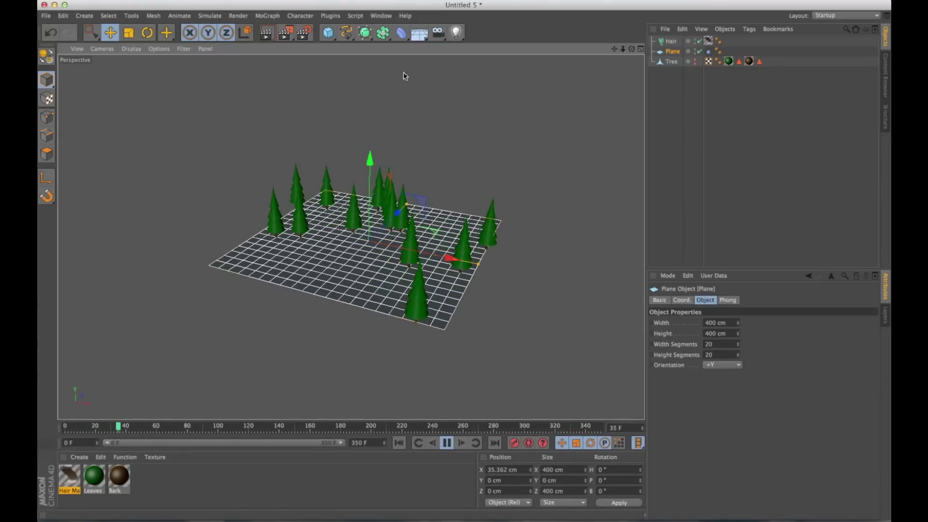
Step: Add a Wind force and set its Turbulence to 50 %
click(209, 16)
mouse_move(224, 47)
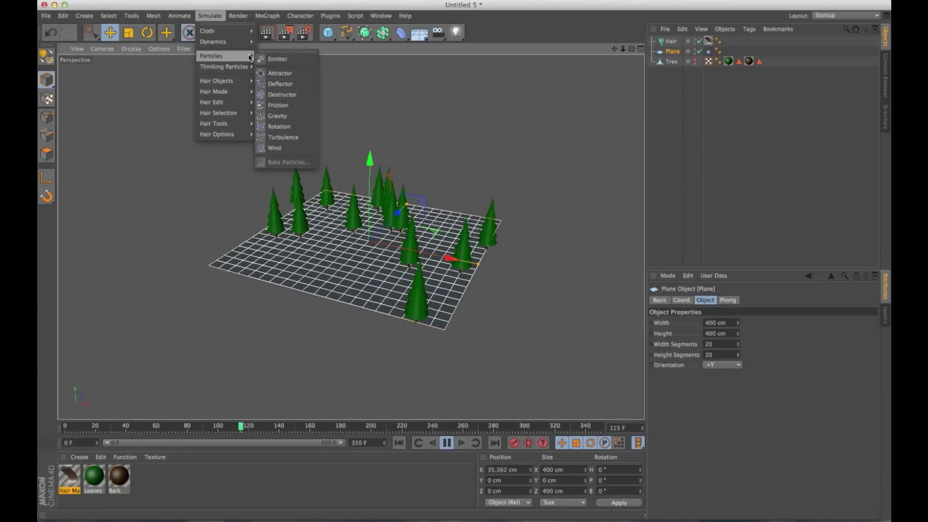
click(292, 148)
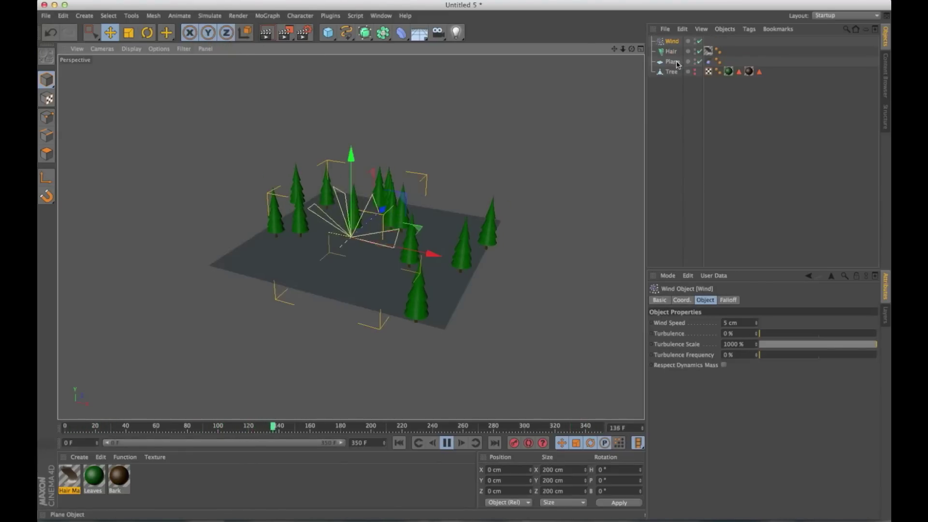
click(740, 322)
text(5)
drag(746, 334, 627, 325)
text(50)
key(Return)
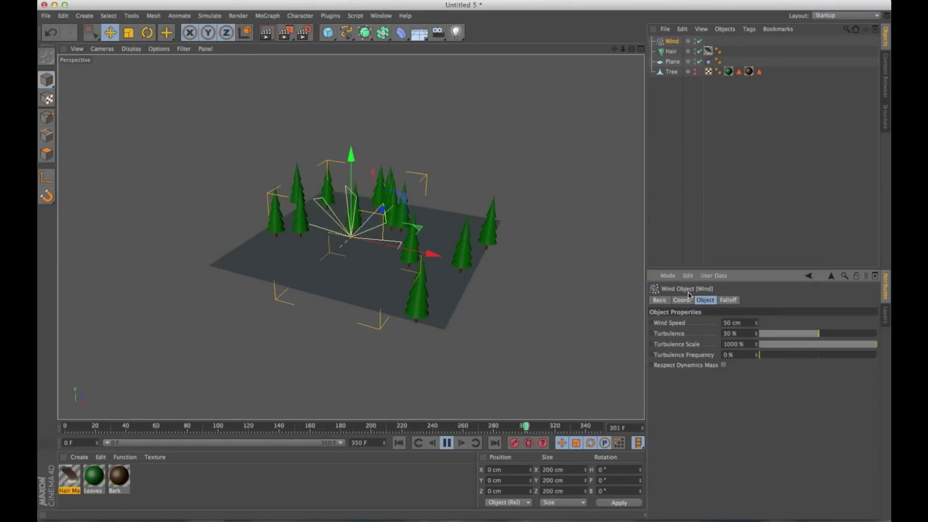
Step: Set Wind Speed to 75 cm and move the Wind along Z beside the plane
drag(747, 324, 585, 305)
text(150)
key(Return)
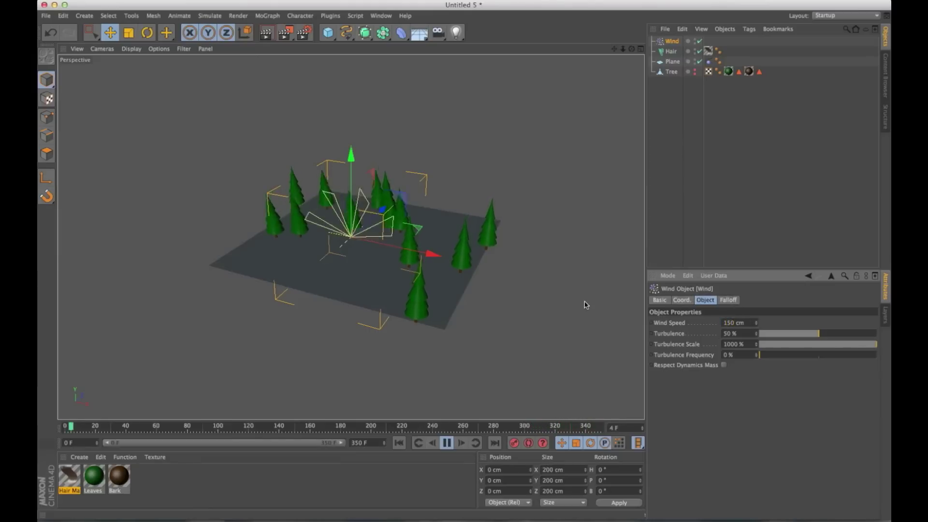
alt+drag(463, 249, 249, 251)
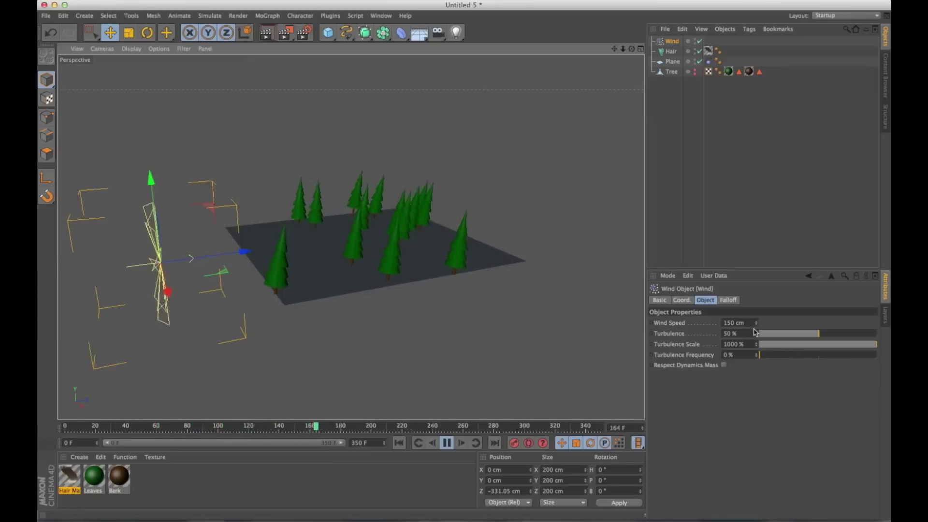
drag(748, 323, 603, 312)
text(75)
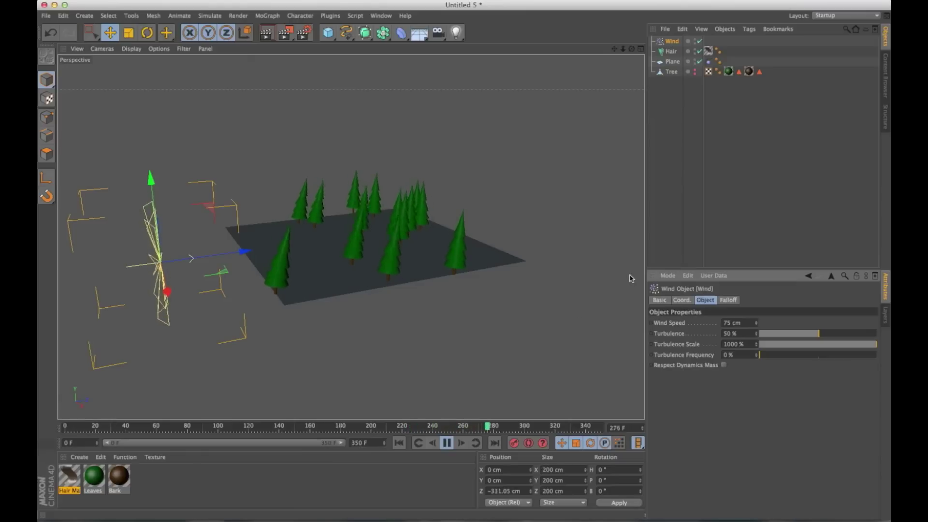
Step: Add a Sphere primitive and raise it above the plane of trees
click(329, 35)
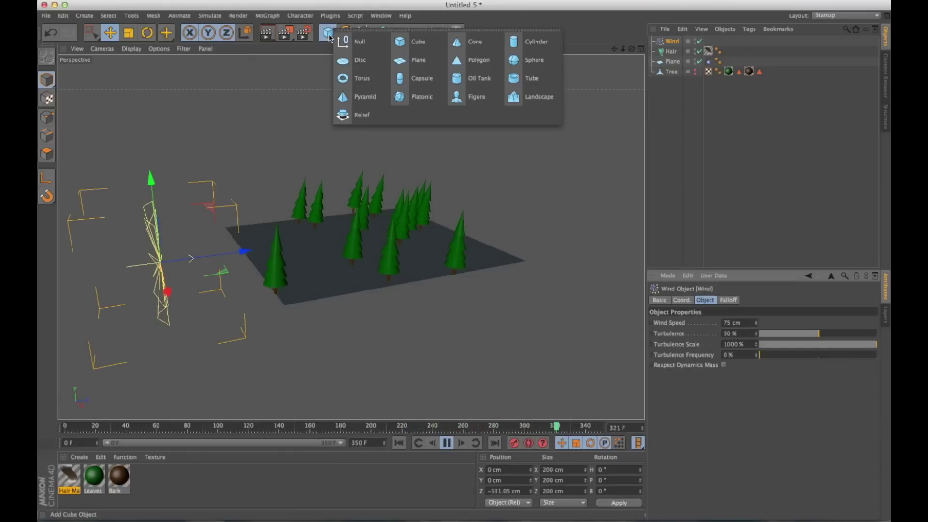
click(524, 60)
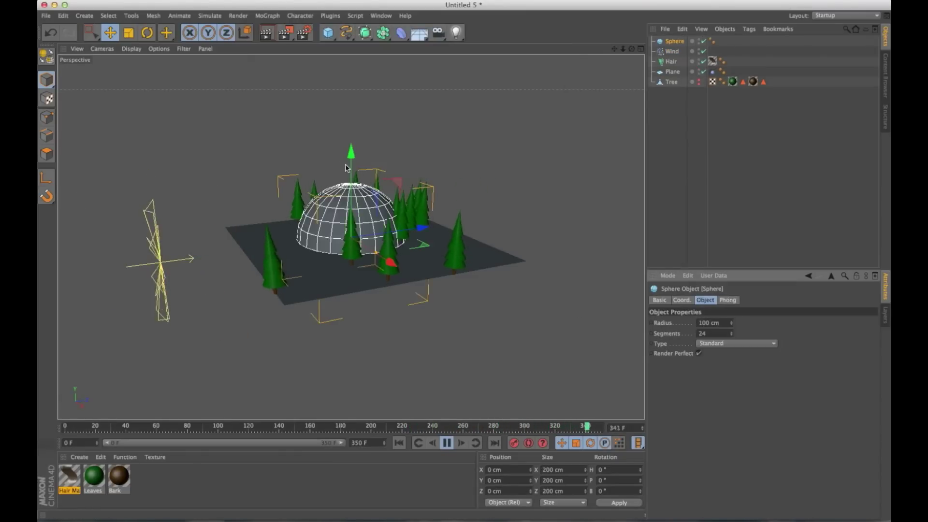
drag(346, 168, 346, 85)
Step: Give the Sphere a Hair Collider tag and drag it through the trees along Z
right_click(675, 44)
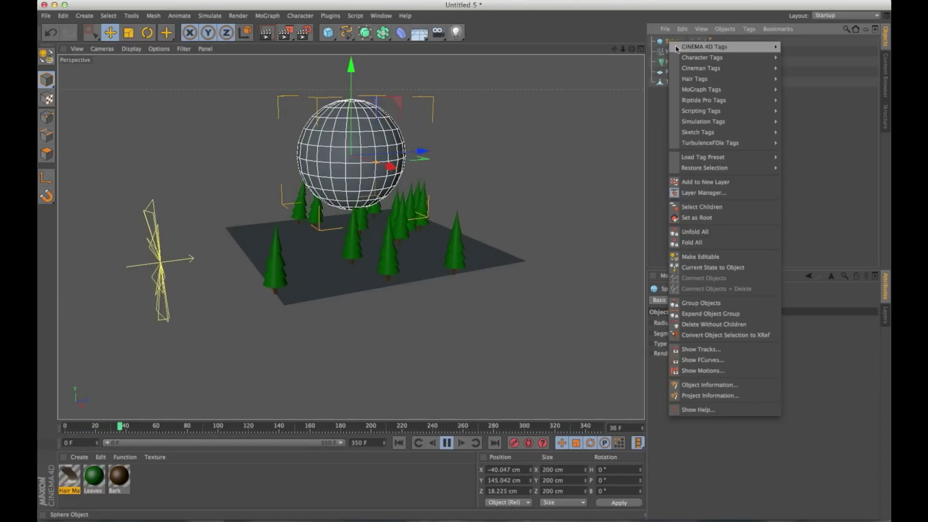
click(805, 91)
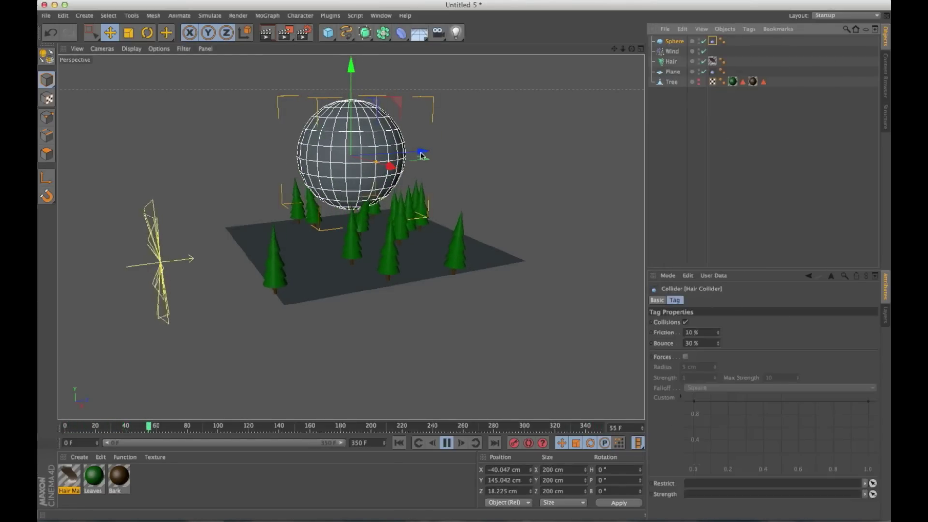
drag(421, 155, 553, 174)
Step: Limit the Wind to a Box falloff and raise the Wind object
click(672, 51)
click(728, 300)
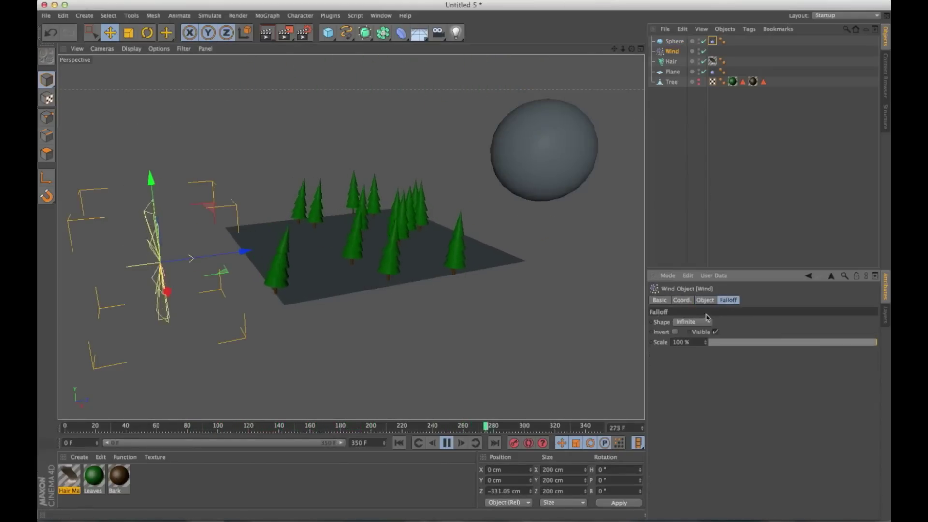
click(691, 322)
click(694, 344)
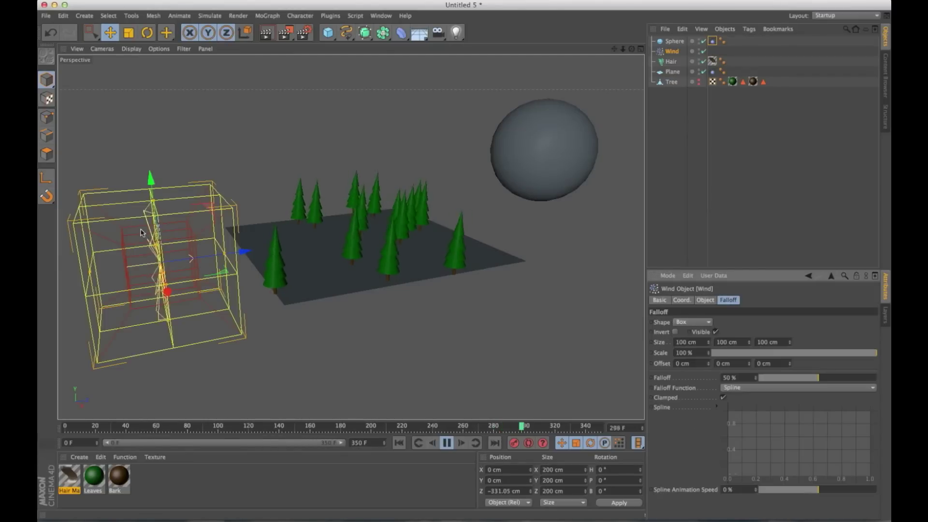
mouse_move(232, 246)
mouse_down()
mouse_move(229, 192)
mouse_move(247, 203)
mouse_move(431, 206)
mouse_move(605, 193)
mouse_up()
Step: Parent the Wind under the Sphere, then move the Sphere higher and across the trees
drag(675, 43, 675, 42)
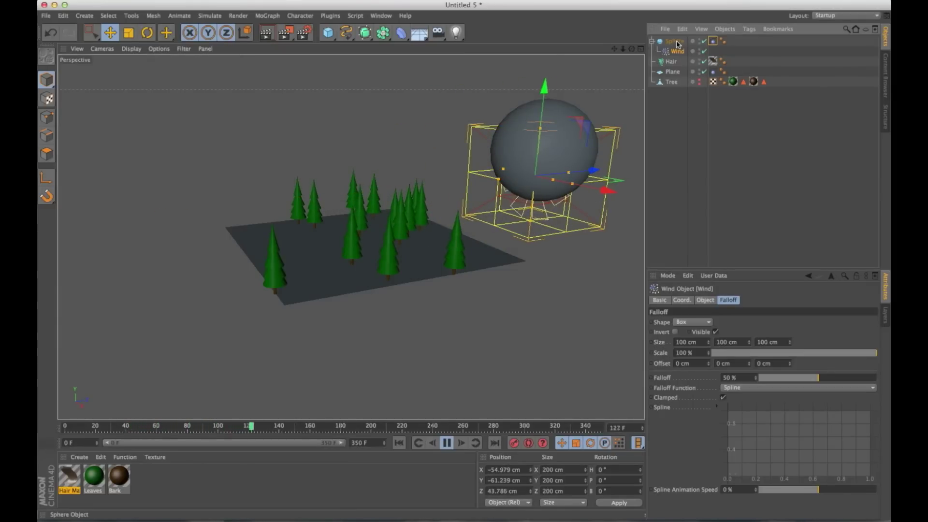
click(676, 42)
drag(594, 149, 455, 160)
drag(405, 84, 405, 47)
drag(479, 125, 482, 124)
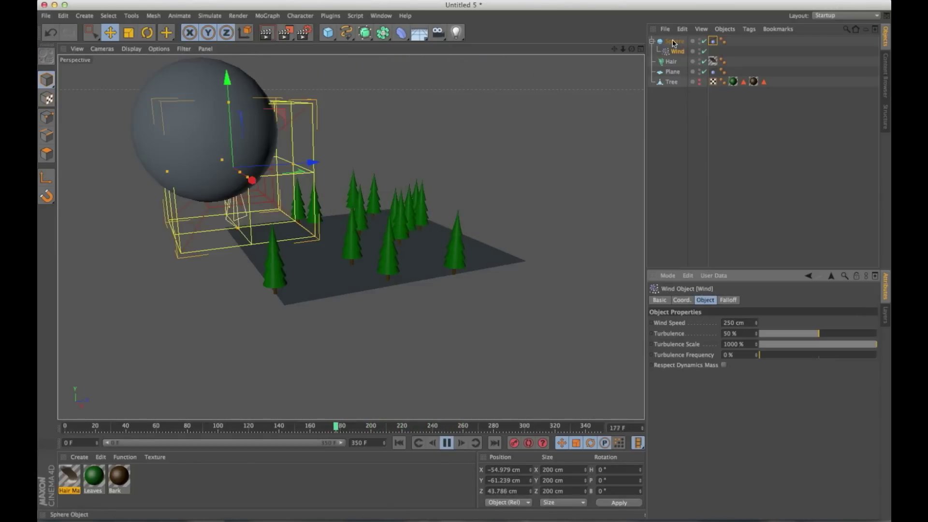
click(674, 42)
mouse_move(289, 130)
mouse_down()
mouse_move(390, 141)
mouse_move(296, 139)
mouse_up()
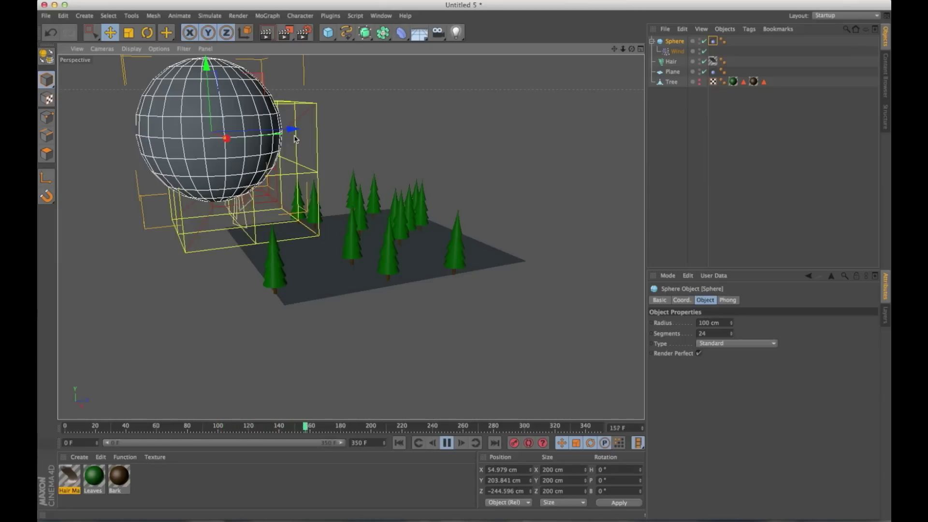
Step: Make the original Tree visible again and view it up close from a lower angle
alt+click(699, 82)
alt+right_drag(390, 199, 503, 199)
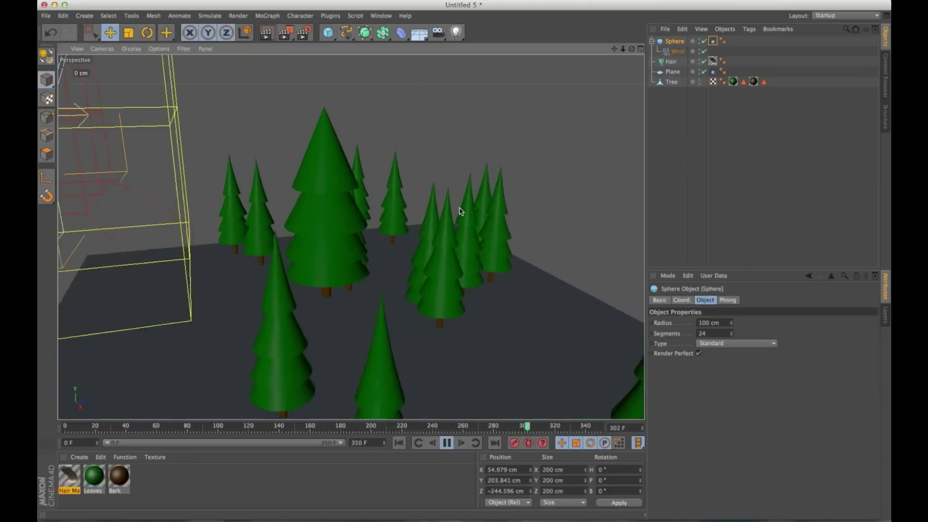
alt+drag(460, 211, 404, 232)
alt+right_drag(394, 236, 425, 237)
click(672, 82)
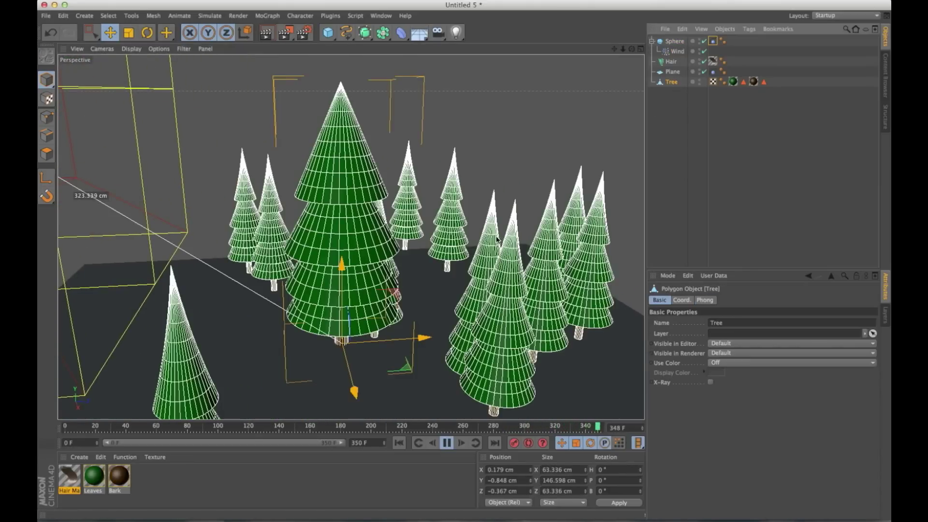
alt+drag(401, 300, 395, 261)
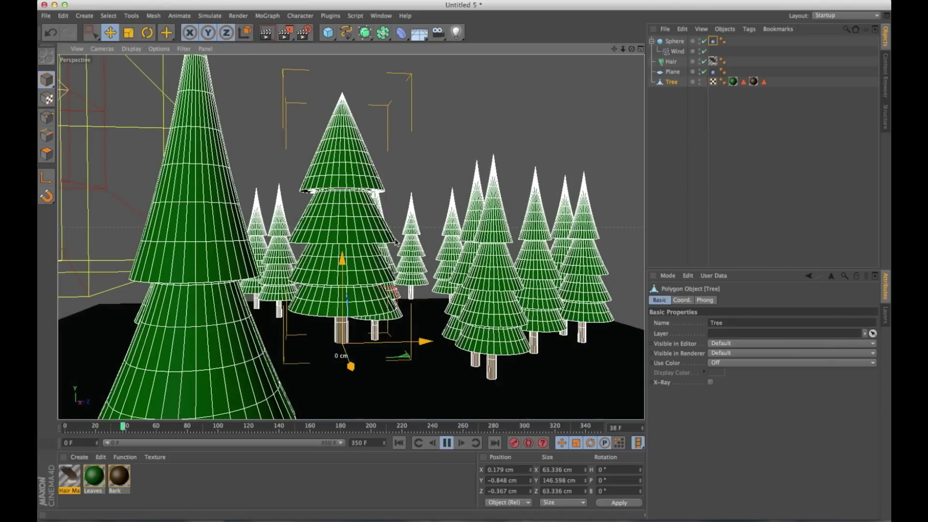